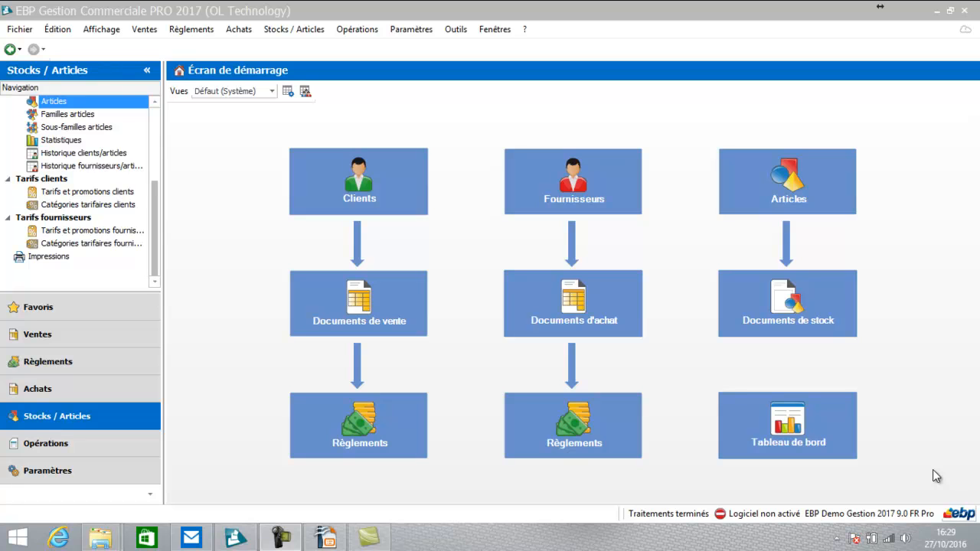
Open the sales print models and list those in the Statistiques clients category, with Documents de vente collapsed
{"action": "left_click", "coordinate": [65, 338]}
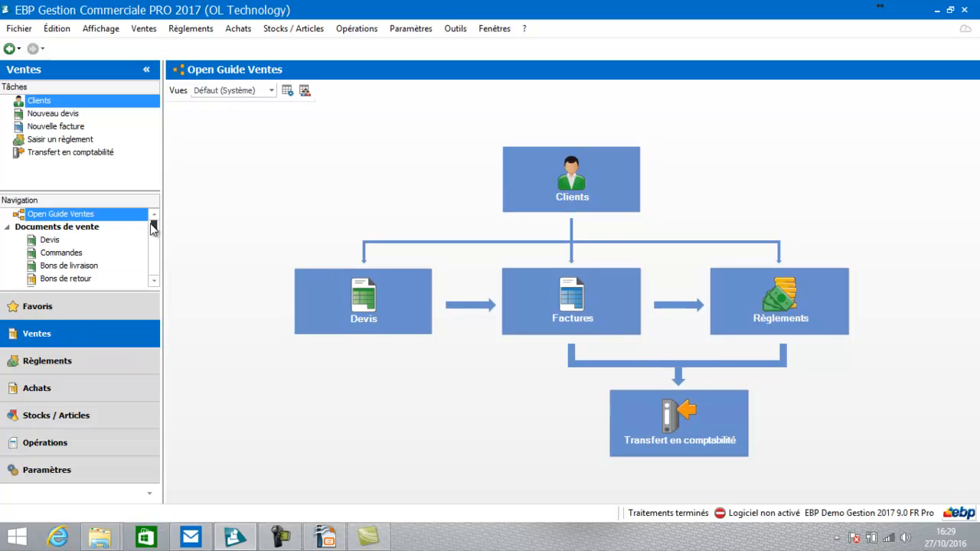
{"action": "left_click_drag", "start_coordinate": [153, 227], "coordinate": [154, 269]}
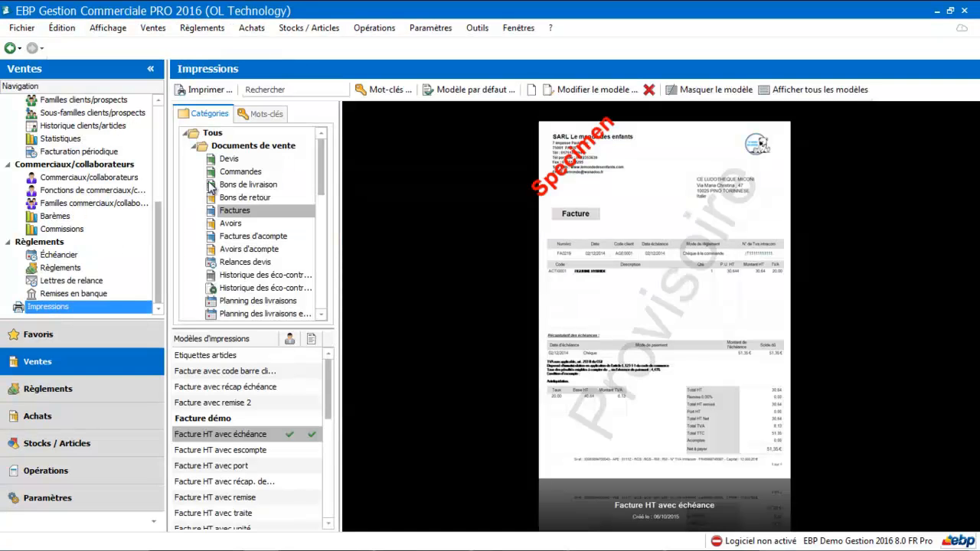
{"action": "left_click", "coordinate": [194, 146]}
{"action": "left_click", "coordinate": [195, 150]}
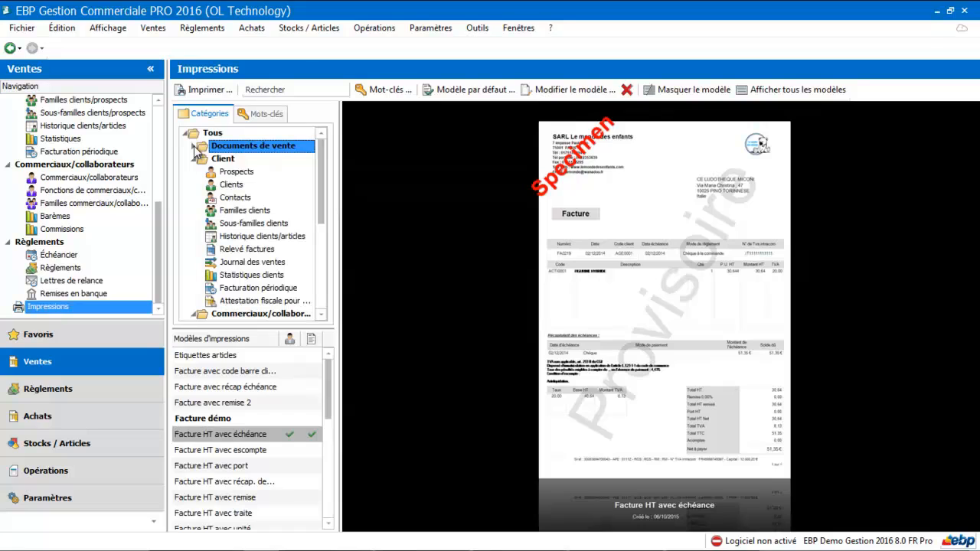
{"action": "left_click", "coordinate": [242, 277]}
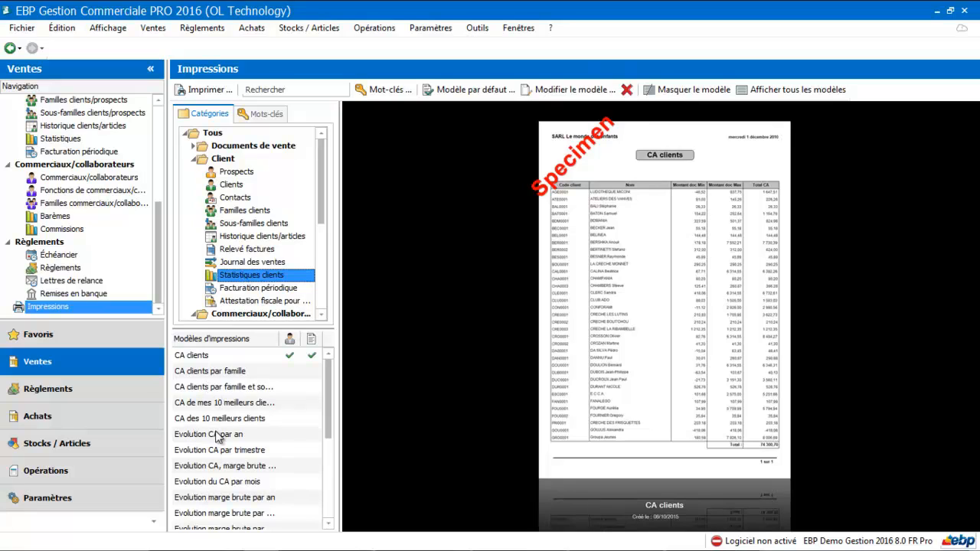
Preview the CA clients report without filters, enlarge it, look through the available models, and close the print window
{"action": "left_click", "coordinate": [203, 357]}
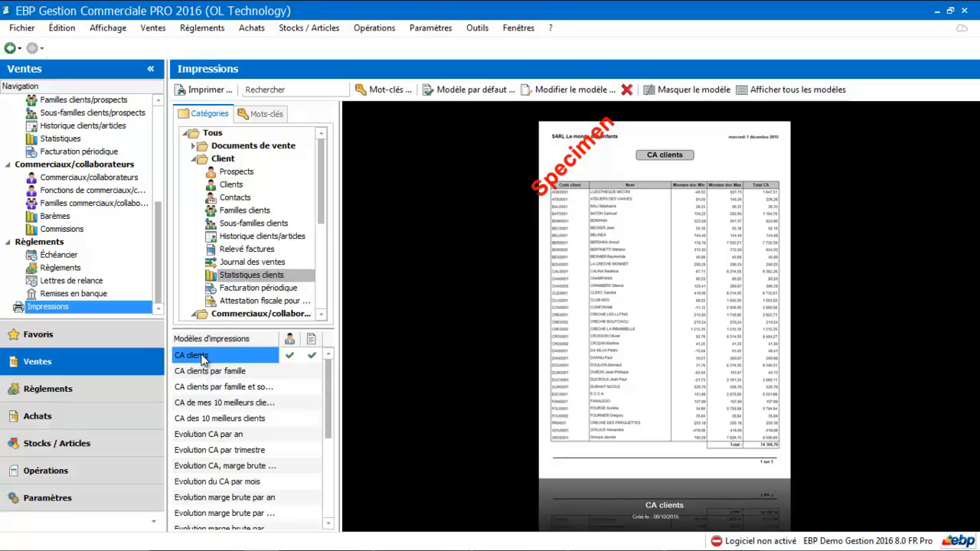
{"action": "double_click", "coordinate": [204, 357]}
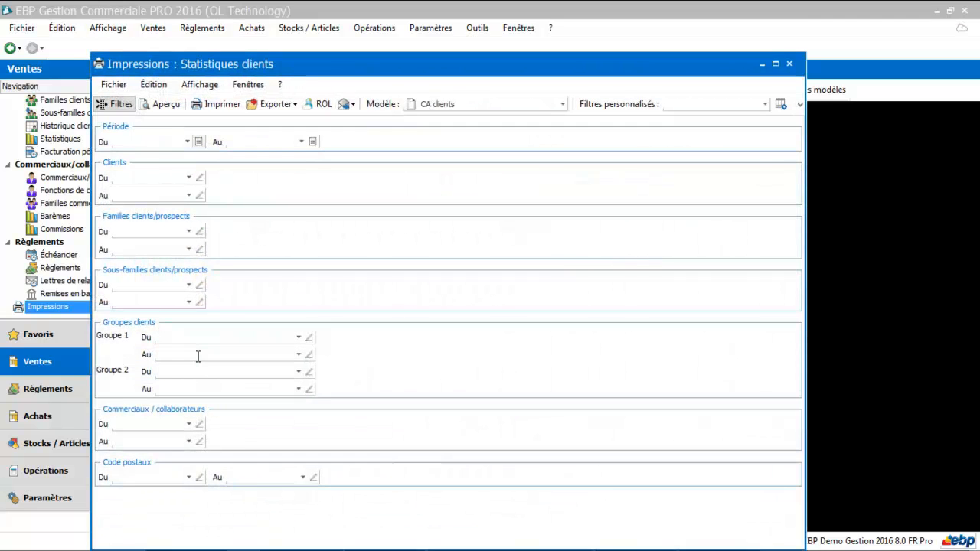
{"action": "left_click", "coordinate": [166, 106]}
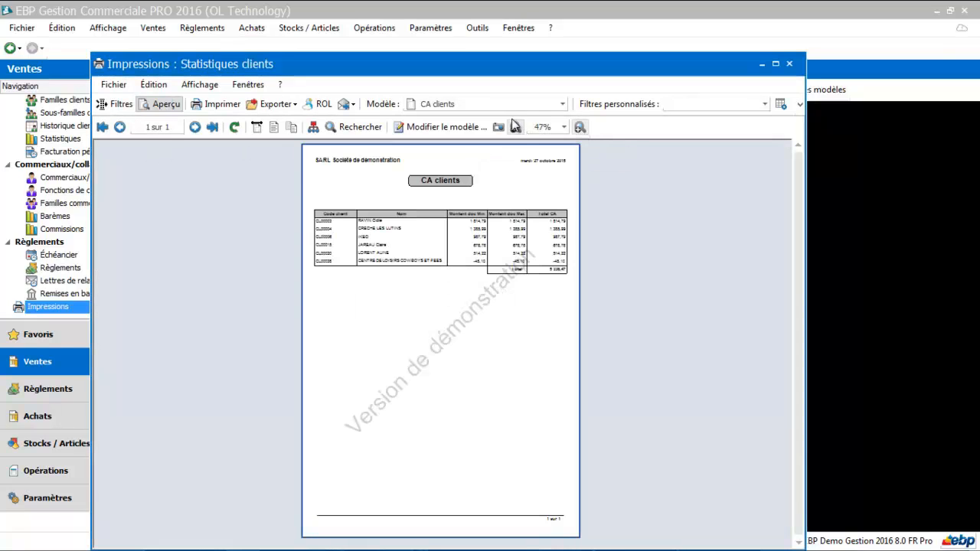
{"action": "left_click", "coordinate": [580, 128]}
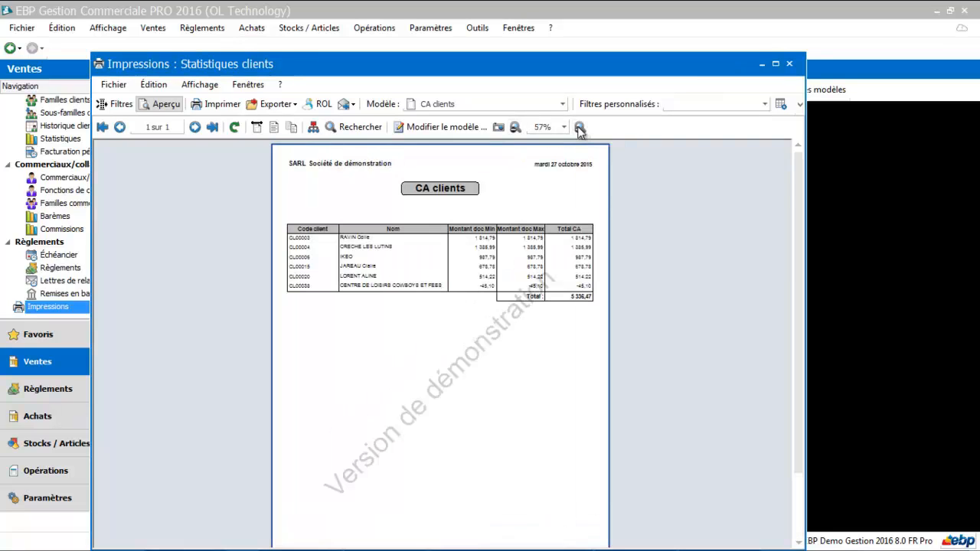
{"action": "left_click", "coordinate": [580, 128]}
{"action": "left_click", "coordinate": [563, 104]}
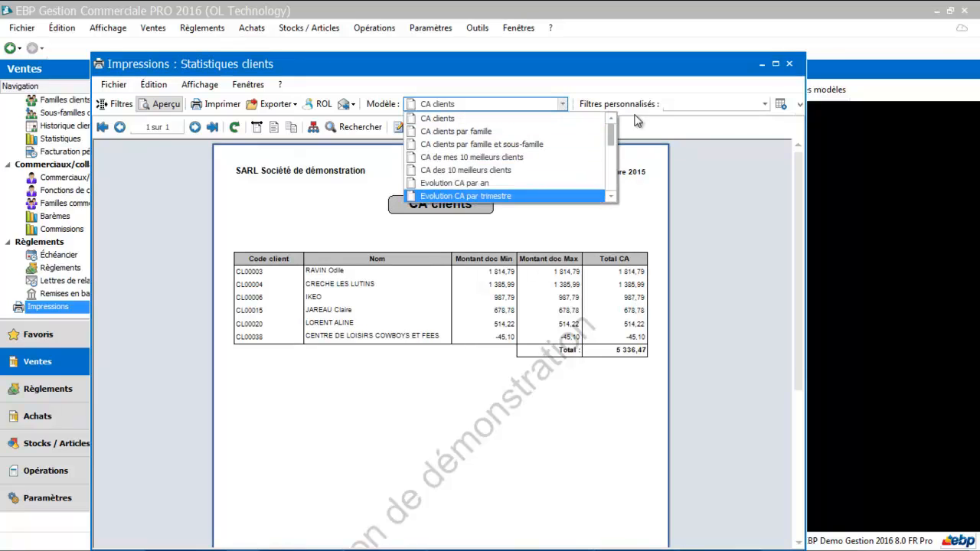
{"action": "left_click", "coordinate": [789, 64]}
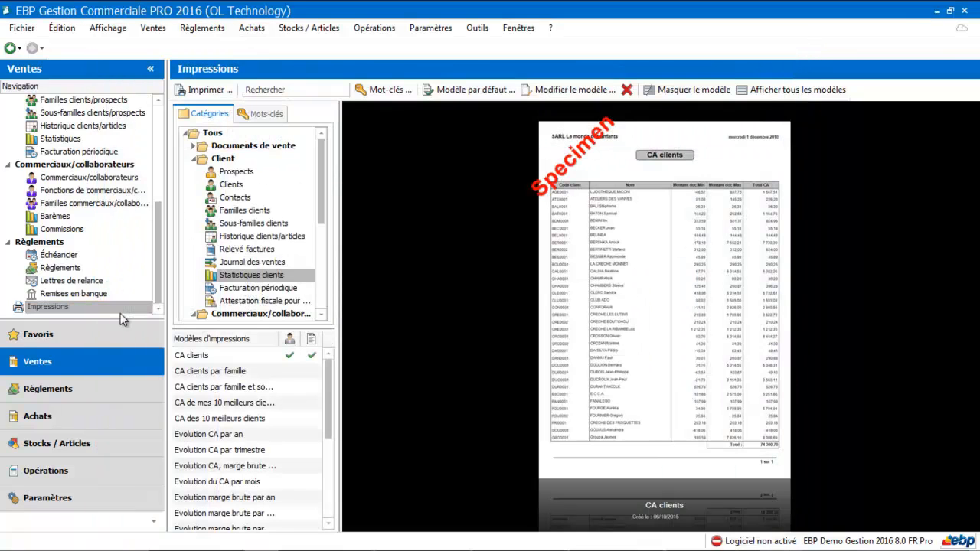
Open the print models of Stocks / Articles and list those in the Statistiques articles category
{"action": "left_click", "coordinate": [68, 307]}
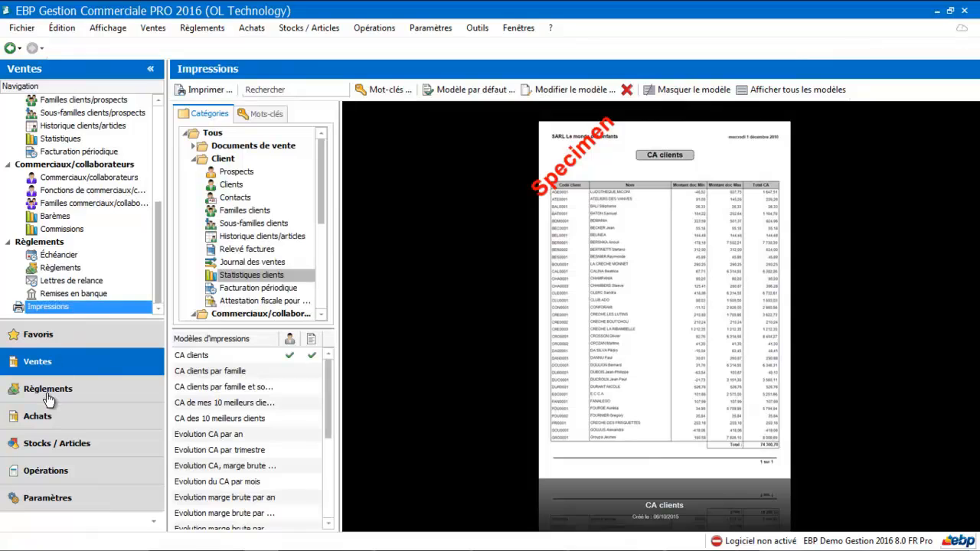
{"action": "left_click", "coordinate": [45, 450]}
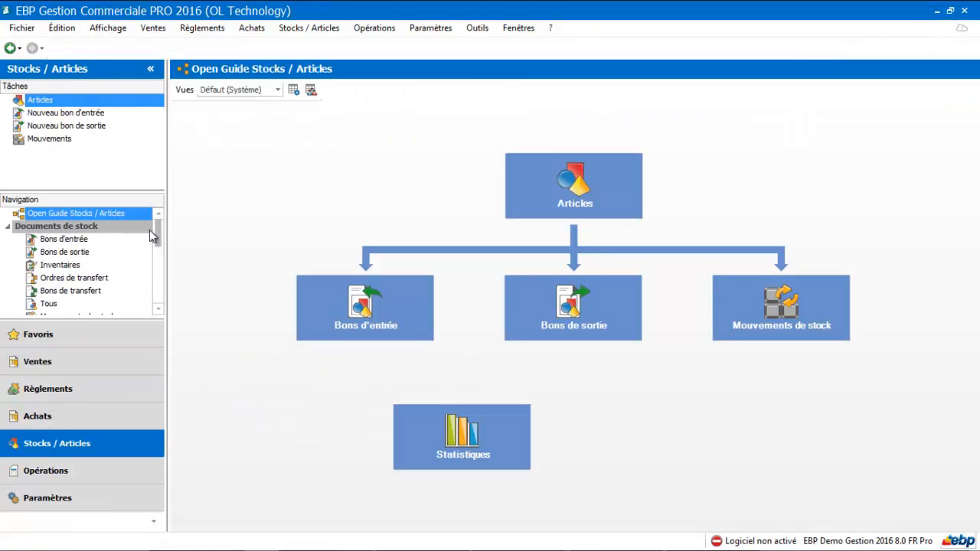
{"action": "left_click_drag", "start_coordinate": [160, 229], "coordinate": [156, 287]}
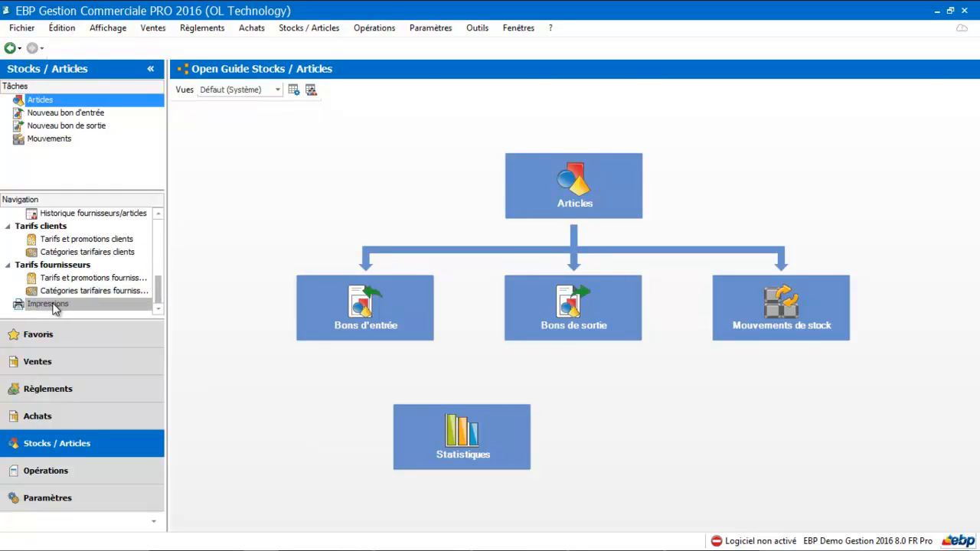
{"action": "left_click", "coordinate": [53, 305]}
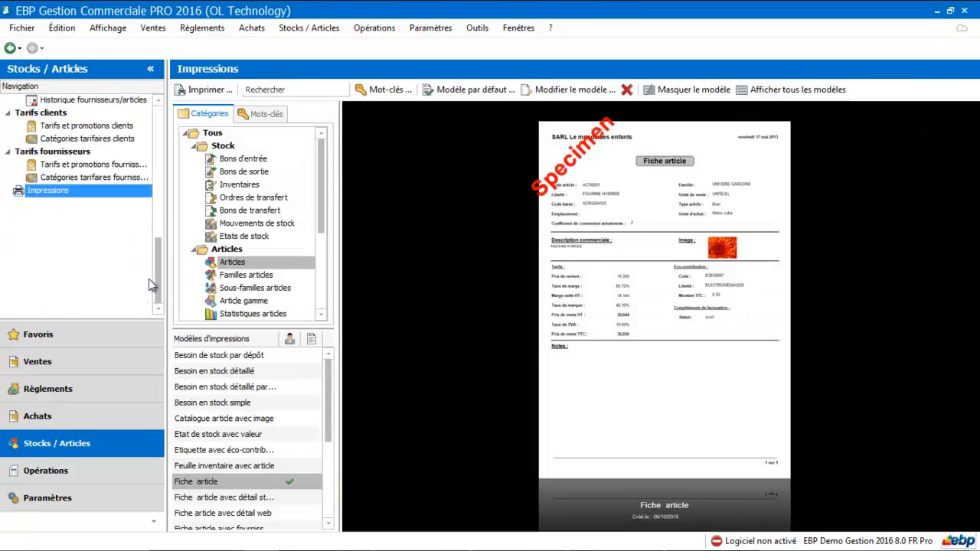
{"action": "left_click", "coordinate": [246, 314]}
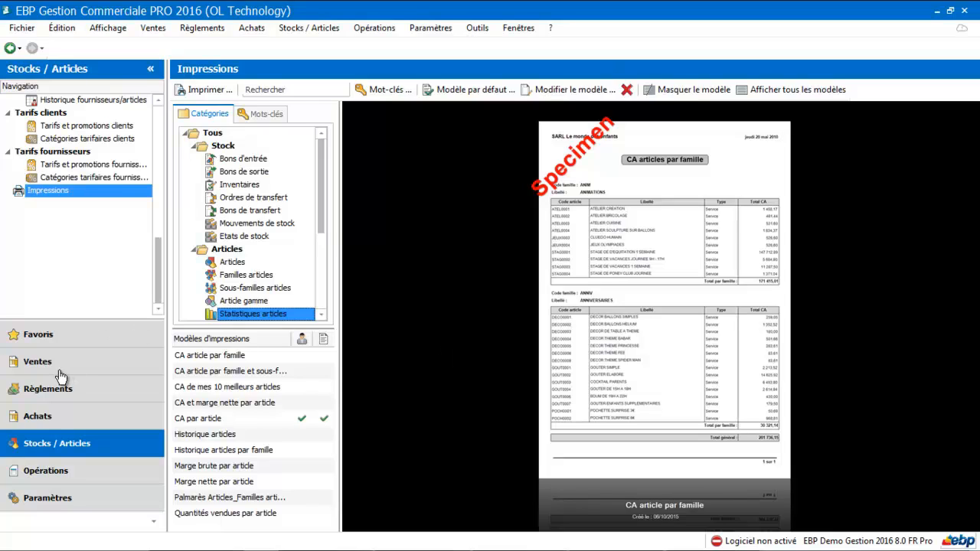
Open the Statistiques tool for articles in the Stocks / Articles section
{"action": "left_click", "coordinate": [46, 446]}
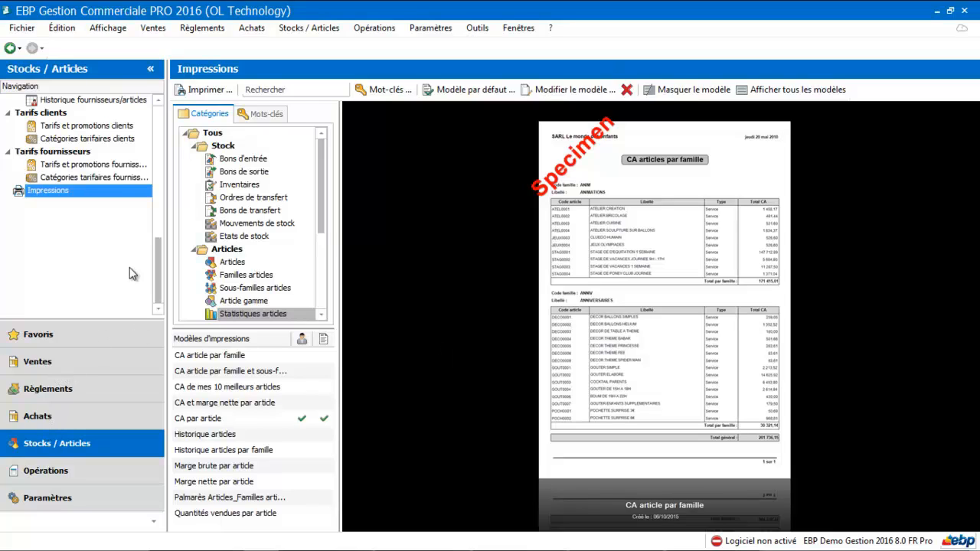
{"action": "left_click_drag", "start_coordinate": [157, 264], "coordinate": [169, 208]}
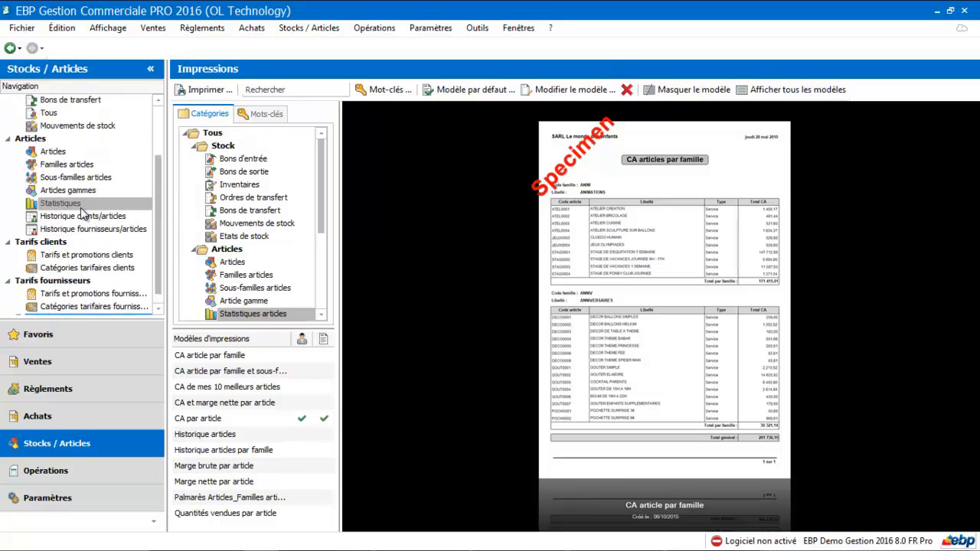
{"action": "left_click", "coordinate": [81, 205]}
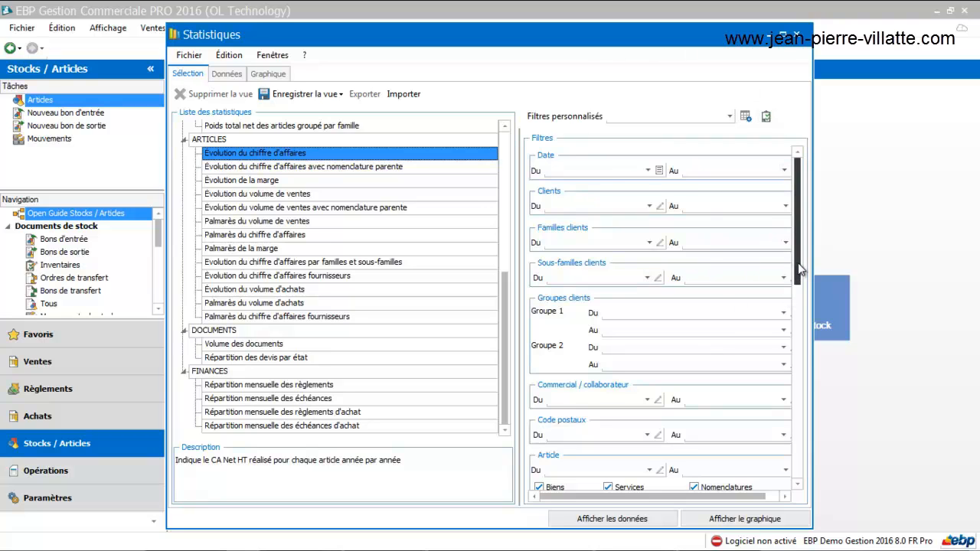
Review the filters of the article statistic Évolution du chiffre d'affaires and display its data in a maximized window
{"action": "left_click_drag", "start_coordinate": [799, 271], "coordinate": [615, 420]}
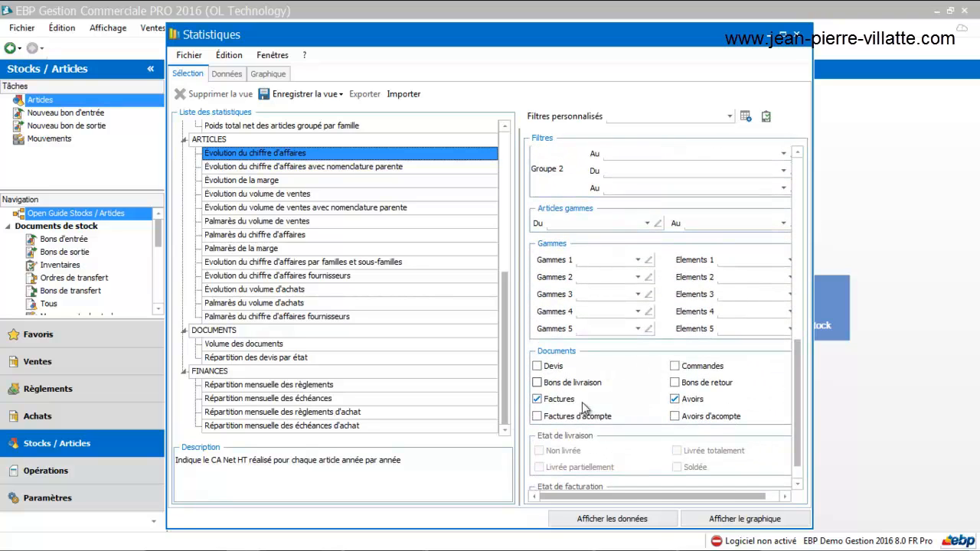
{"action": "left_click", "coordinate": [628, 521]}
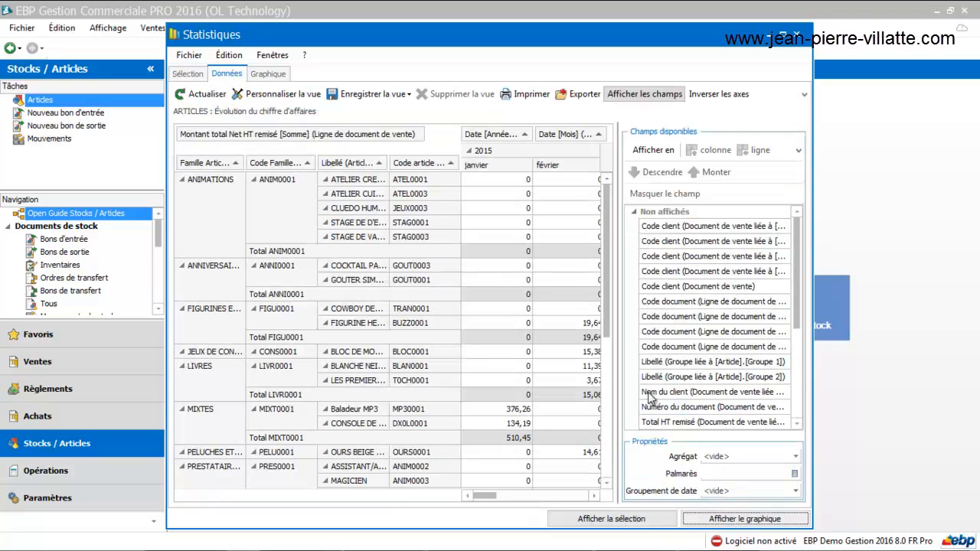
{"action": "left_click", "coordinate": [783, 35]}
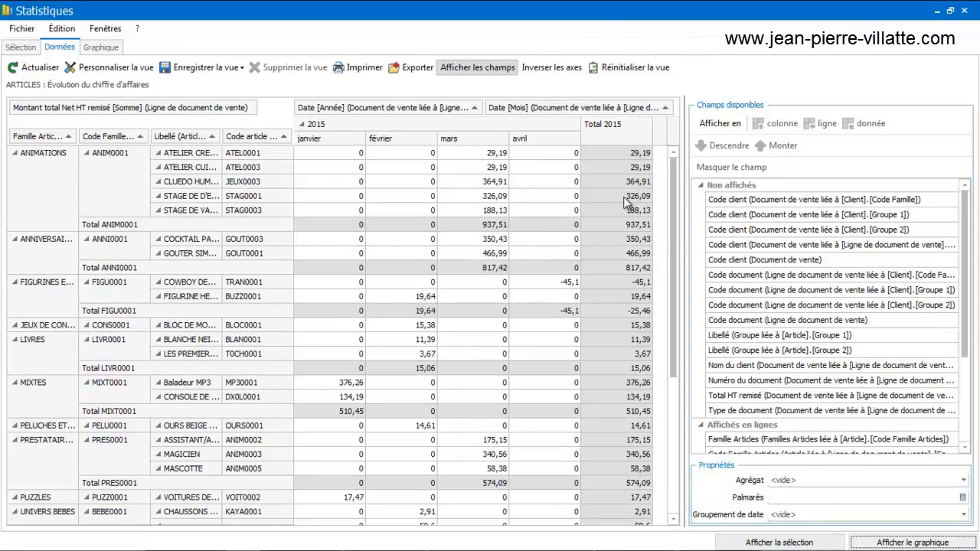
Add the field Code client (Document de vente liée à [Client].[Groupe 1]) to the statistics table as a column
{"action": "left_click", "coordinate": [763, 215]}
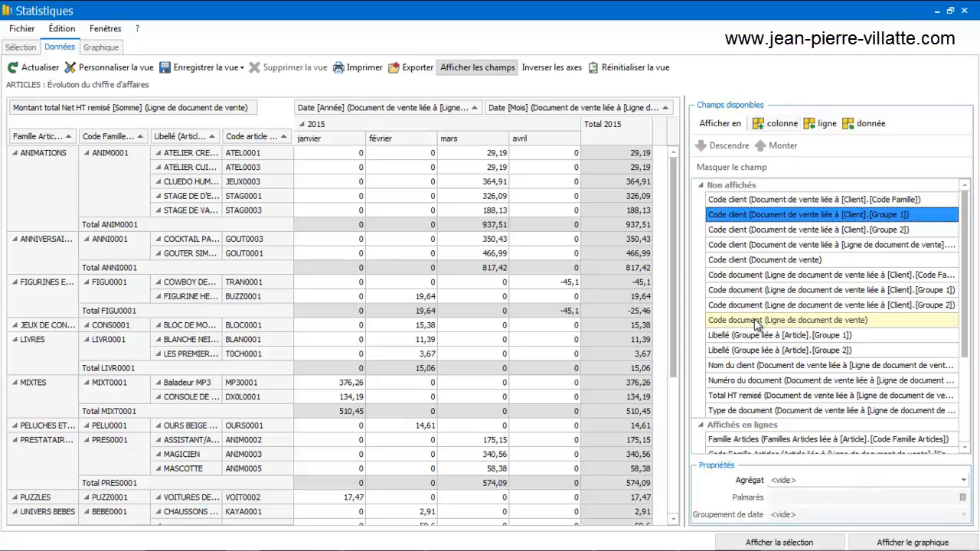
{"action": "left_click", "coordinate": [778, 126]}
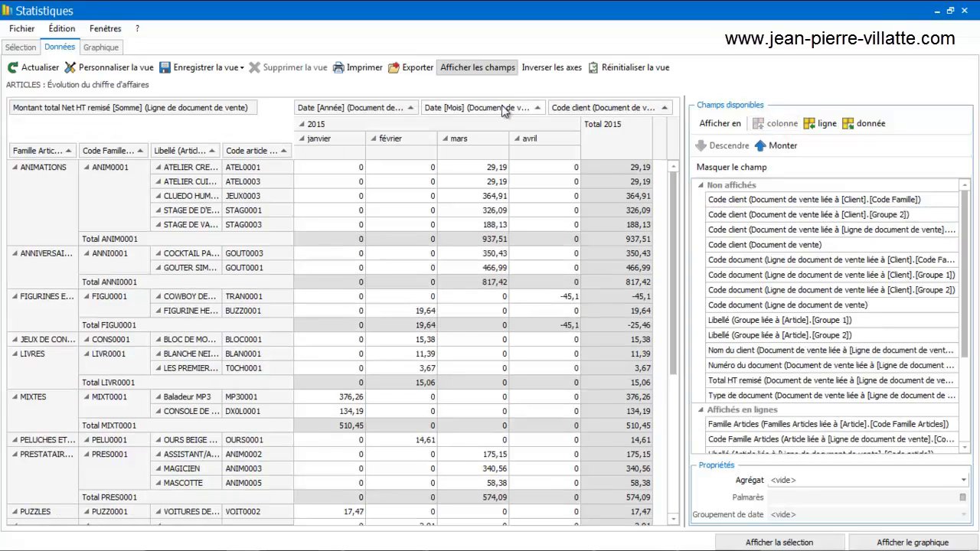
Move the Date [Année] field to the rows before Libellé and the Montant total Net HT remisé field to the front of the columns
{"action": "left_click_drag", "start_coordinate": [357, 108], "coordinate": [147, 159]}
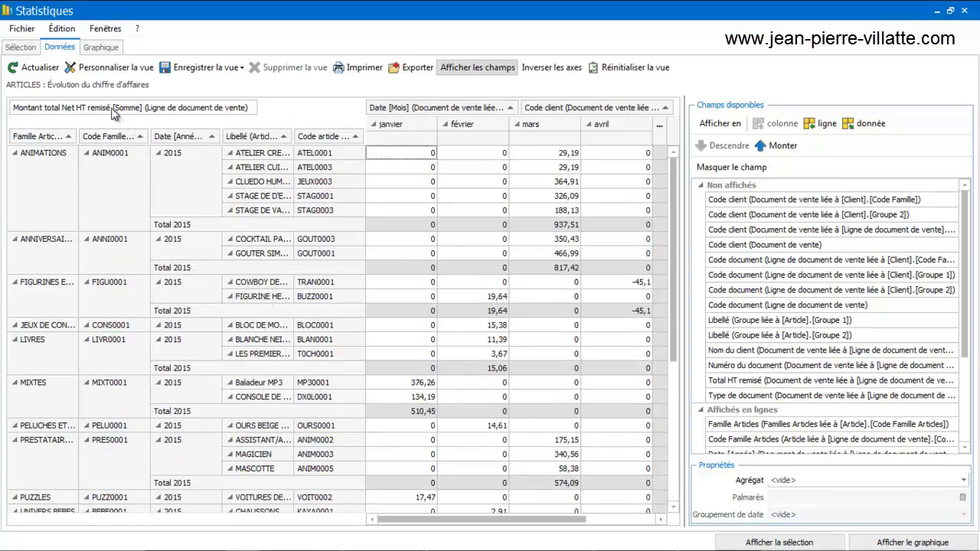
{"action": "left_click_drag", "start_coordinate": [118, 108], "coordinate": [411, 103]}
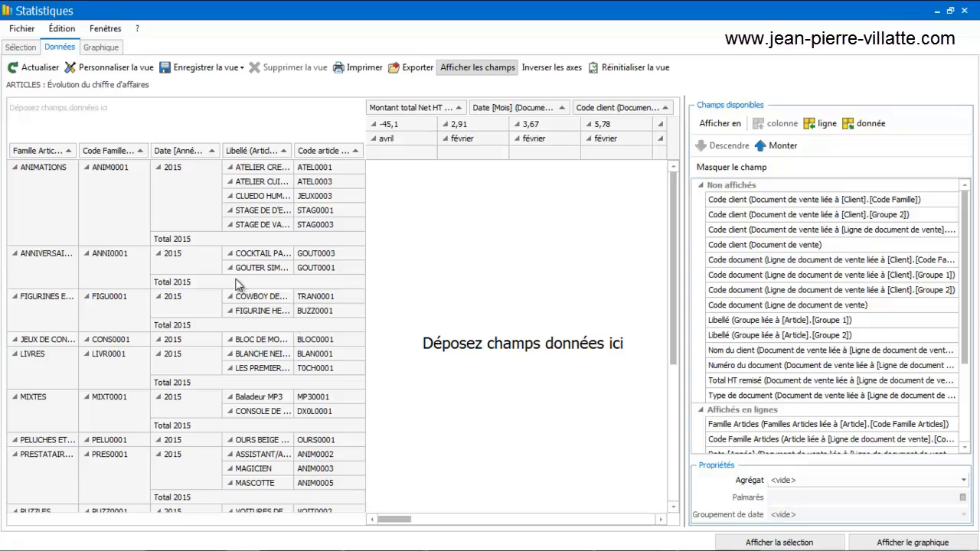
Save the customized statistics view as a new view with the label demo and the description demo
{"action": "left_click", "coordinate": [232, 69]}
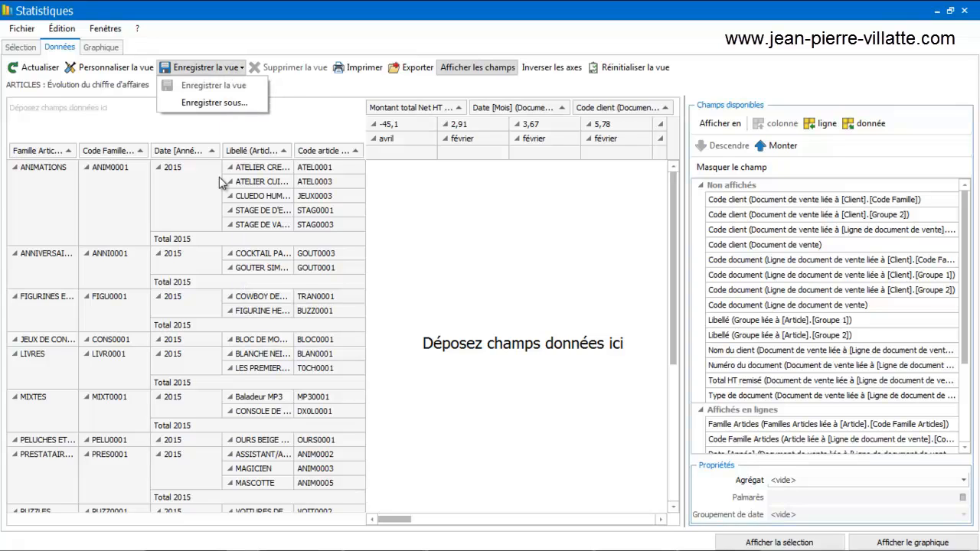
{"action": "left_click", "coordinate": [214, 102]}
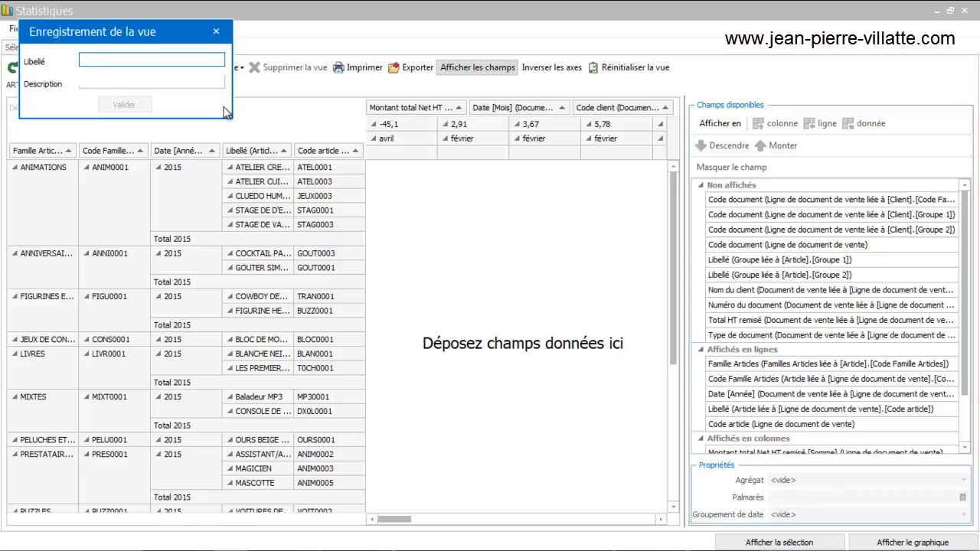
{"action": "type", "text": "demo"}
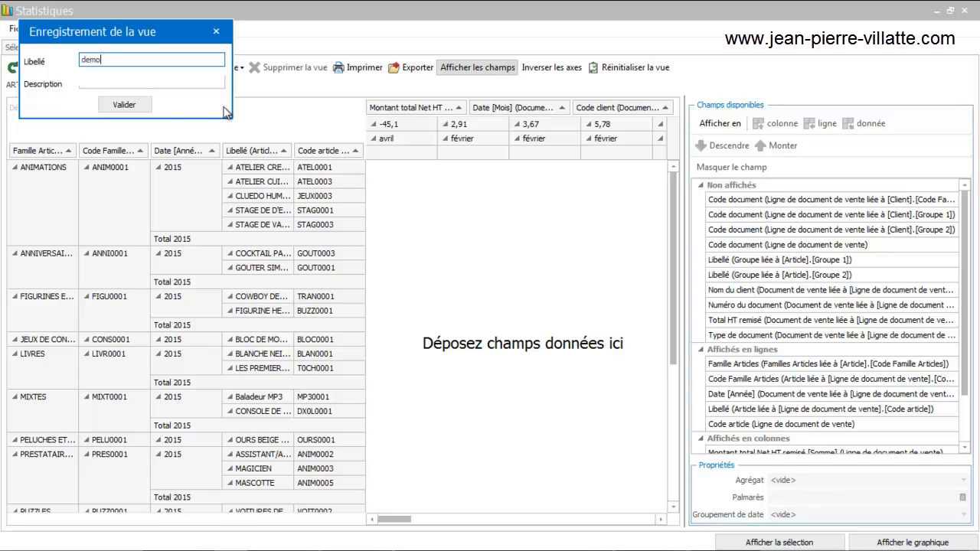
{"action": "left_click", "coordinate": [146, 81]}
{"action": "type", "text": "d"}
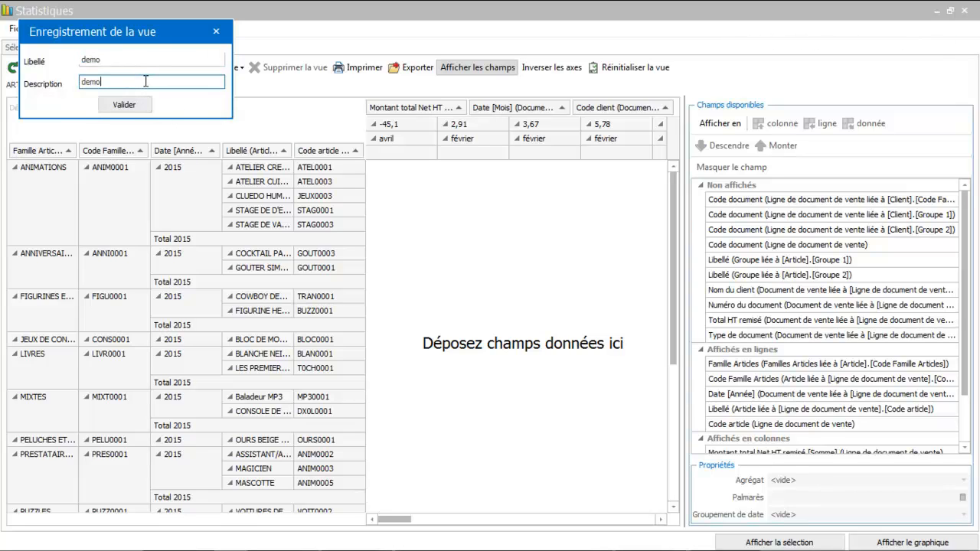
{"action": "type", "text": "emo"}
{"action": "left_click", "coordinate": [124, 104]}
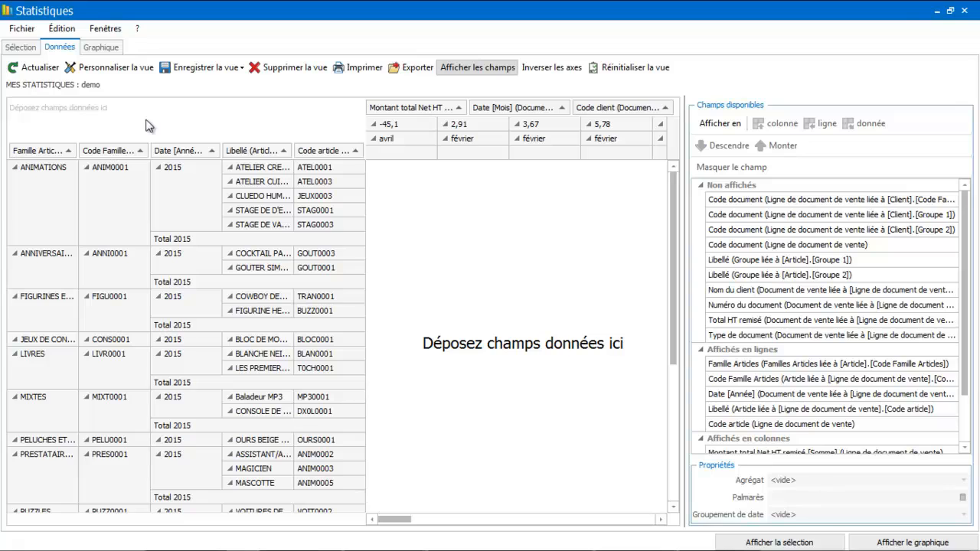
Export the statistics to the desktop (Bureau) as an Excel (*.xls) file named stat and minimize the Statistiques window
{"action": "left_click", "coordinate": [418, 69]}
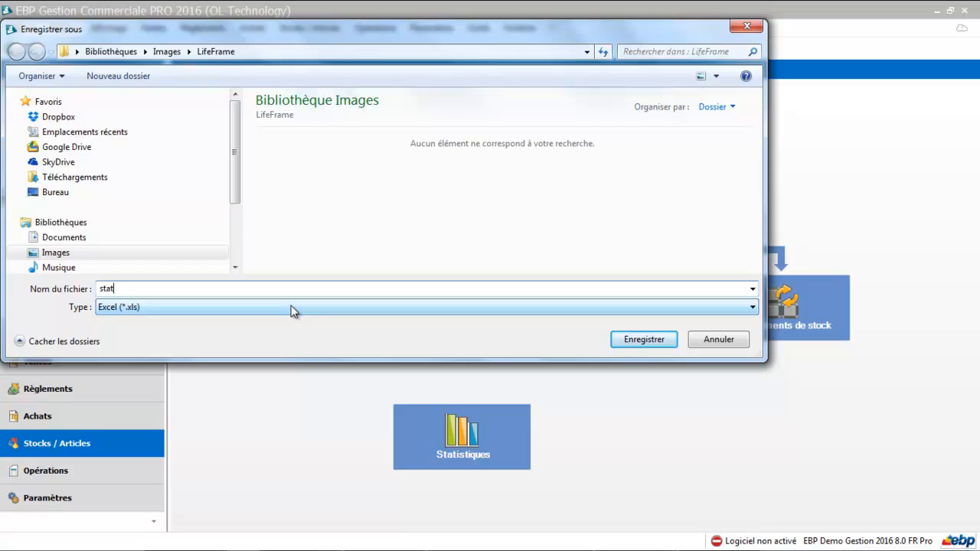
{"action": "left_click", "coordinate": [59, 193]}
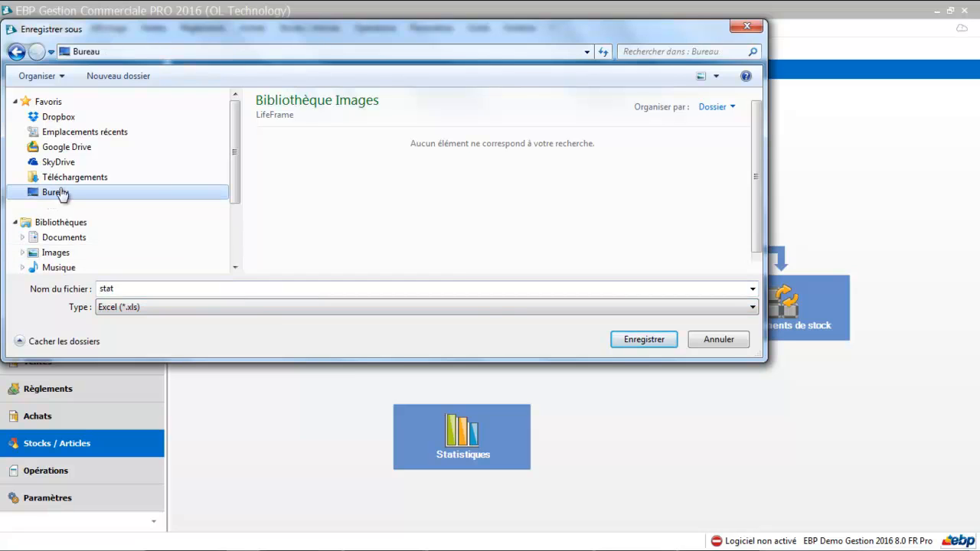
{"action": "left_click", "coordinate": [648, 341]}
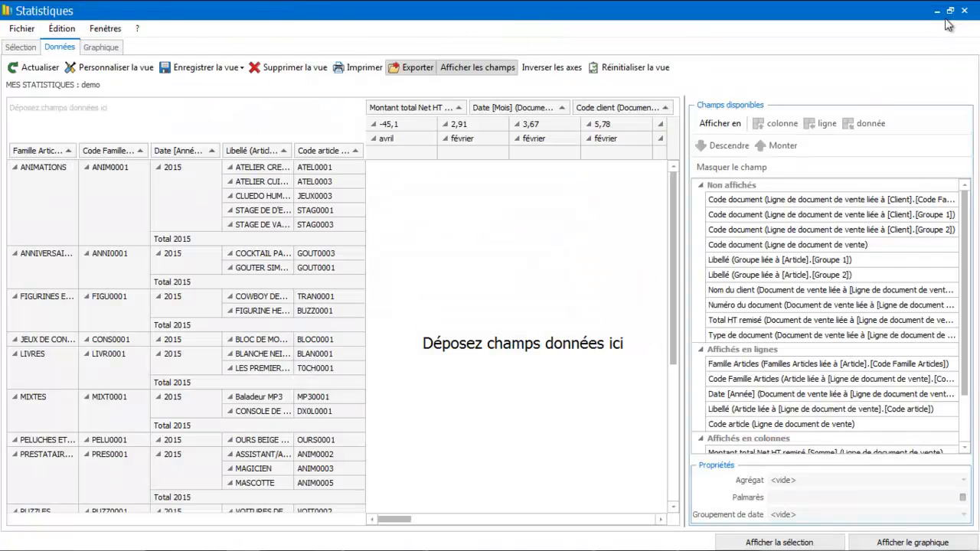
{"action": "left_click", "coordinate": [936, 11]}
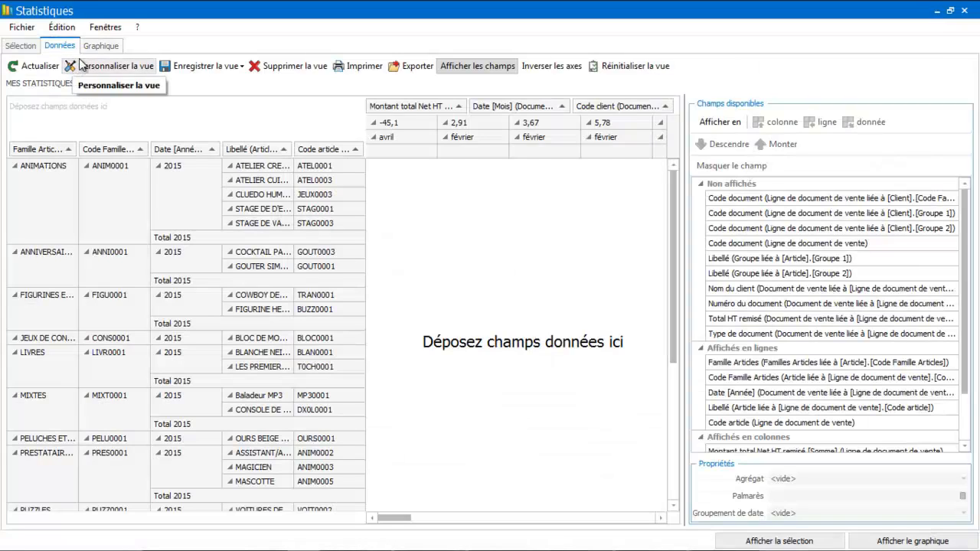
Display the demo statistics as a chart
{"action": "left_click", "coordinate": [97, 47]}
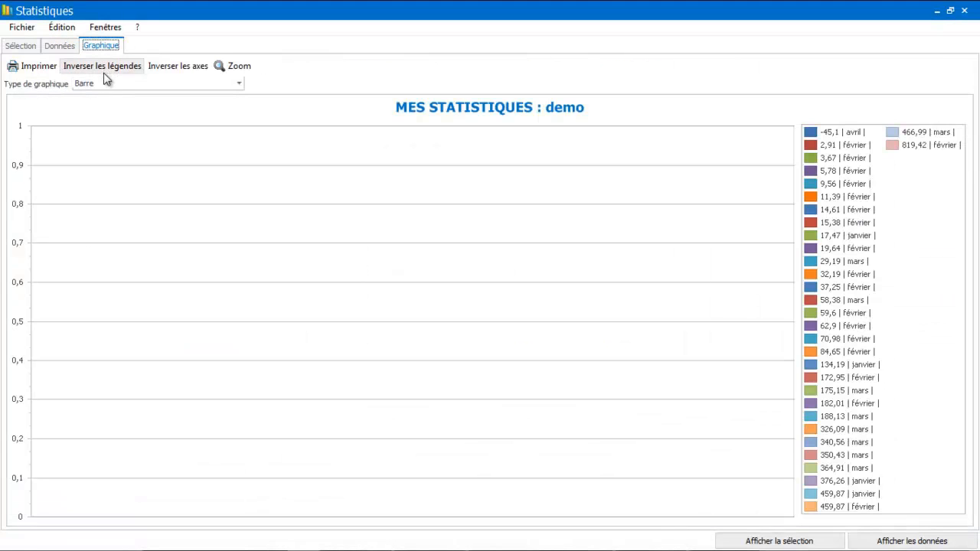
Set the demo statistics chart type to Secteurs
{"action": "left_click", "coordinate": [106, 85]}
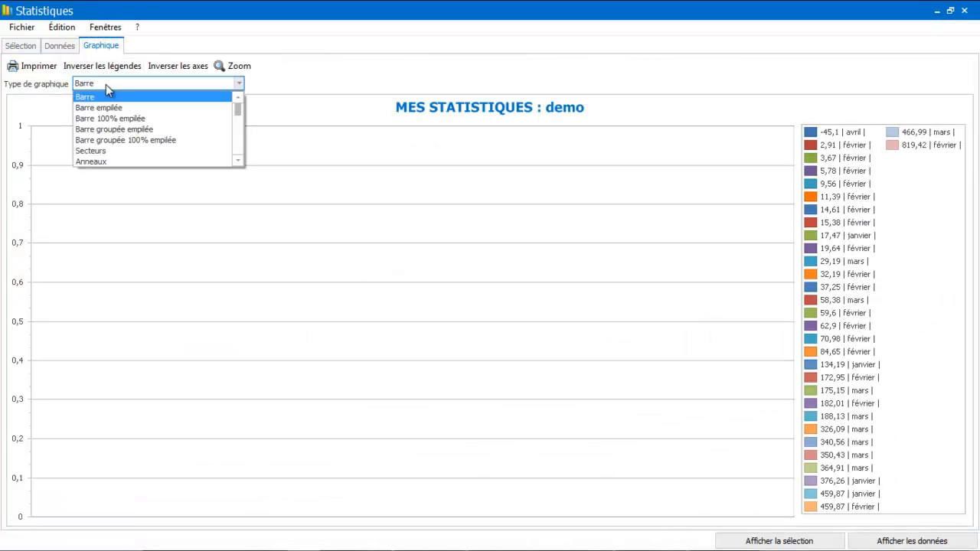
{"action": "left_click", "coordinate": [98, 152]}
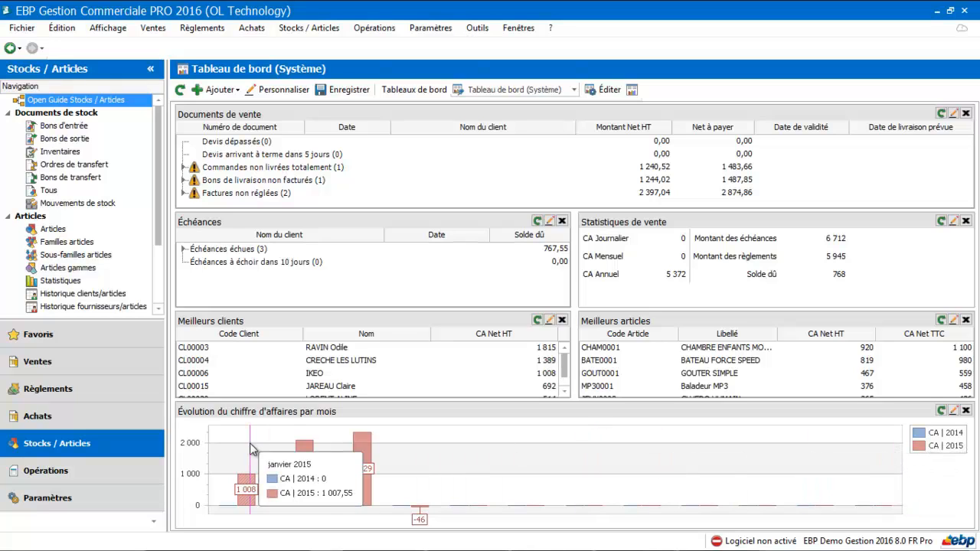
Display the Tableau de bord avancé dashboard, examine its monthly turnover chart, and return to Tableau de bord (Système)
{"action": "left_click", "coordinate": [557, 91]}
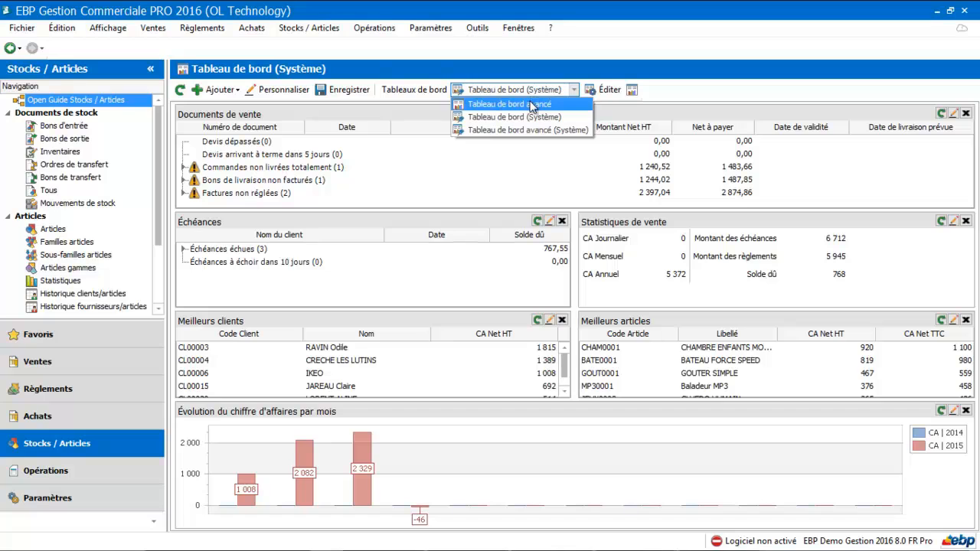
{"action": "left_click", "coordinate": [531, 104]}
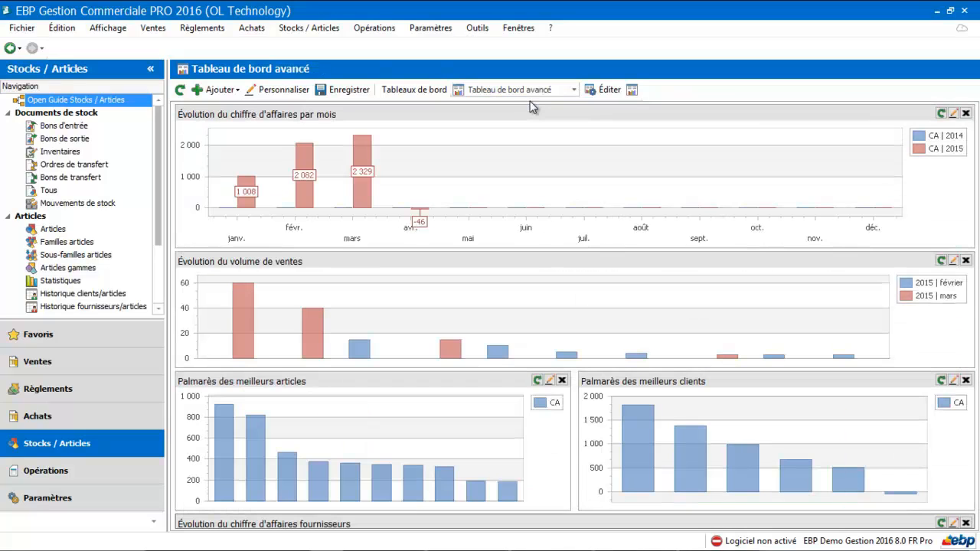
{"action": "mouse_move", "coordinate": [369, 199]}
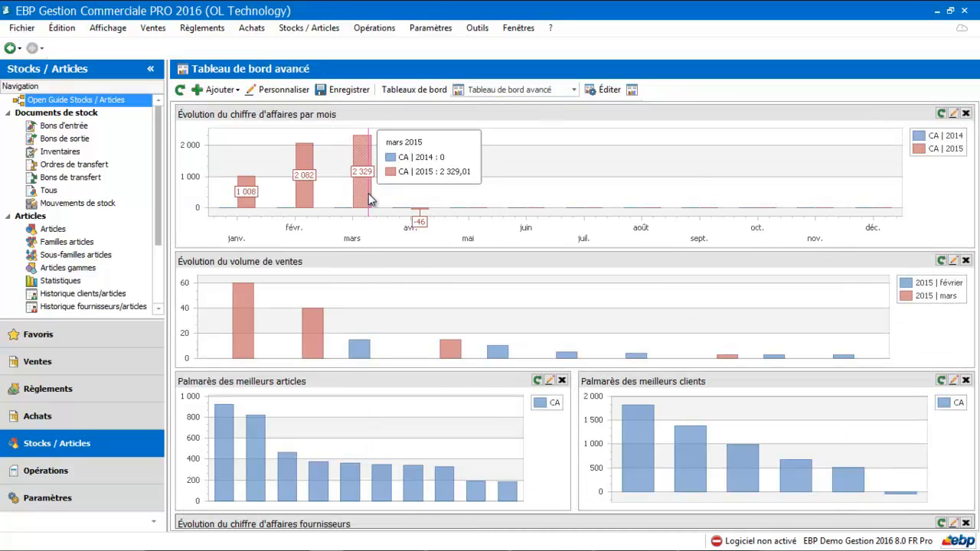
{"action": "left_click", "coordinate": [574, 90]}
{"action": "left_click", "coordinate": [553, 117]}
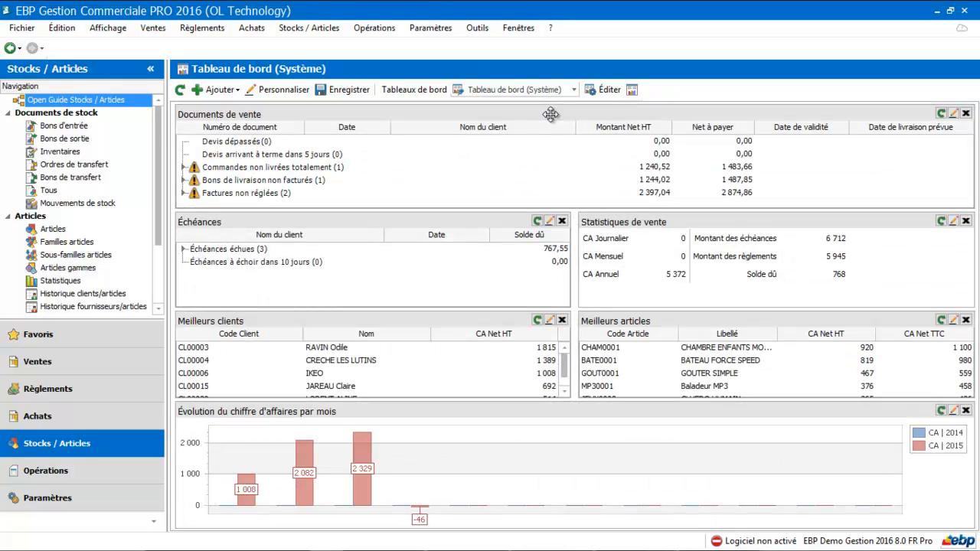
Examine the configuration options of the Échéances dashboard part and close them without making changes
{"action": "left_click", "coordinate": [549, 222]}
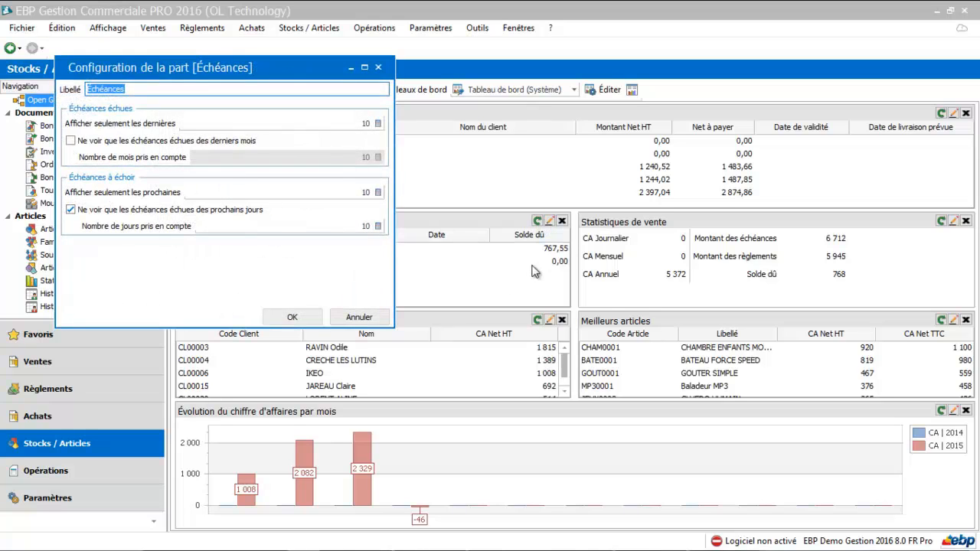
{"action": "left_click", "coordinate": [359, 319]}
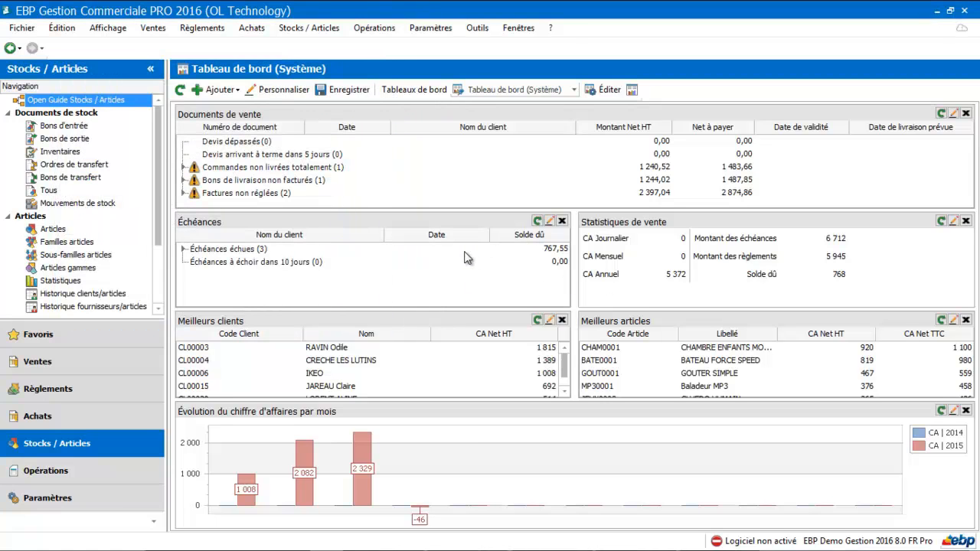
Add the Évolution du volume de ventes part to the dashboard and save the modified dashboard
{"action": "left_click", "coordinate": [217, 91]}
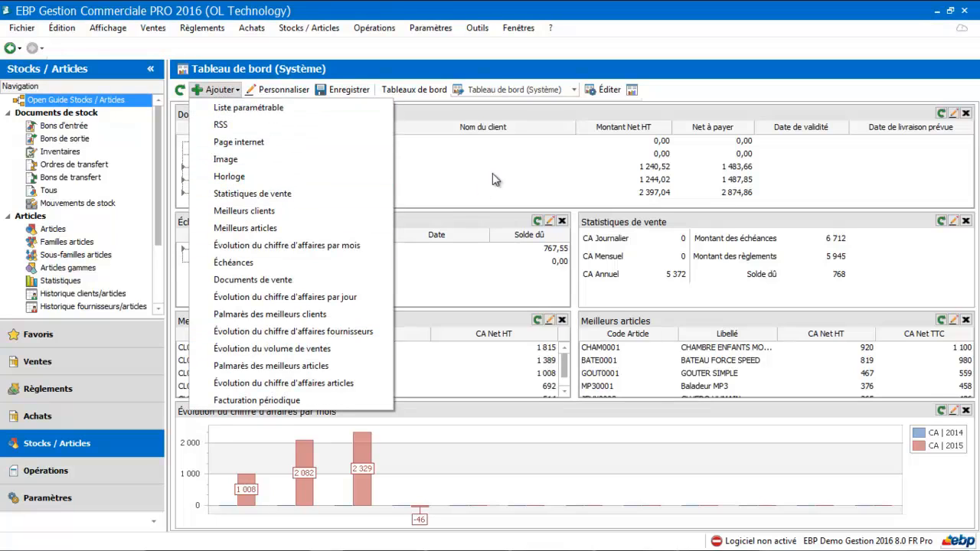
{"action": "left_click", "coordinate": [307, 349]}
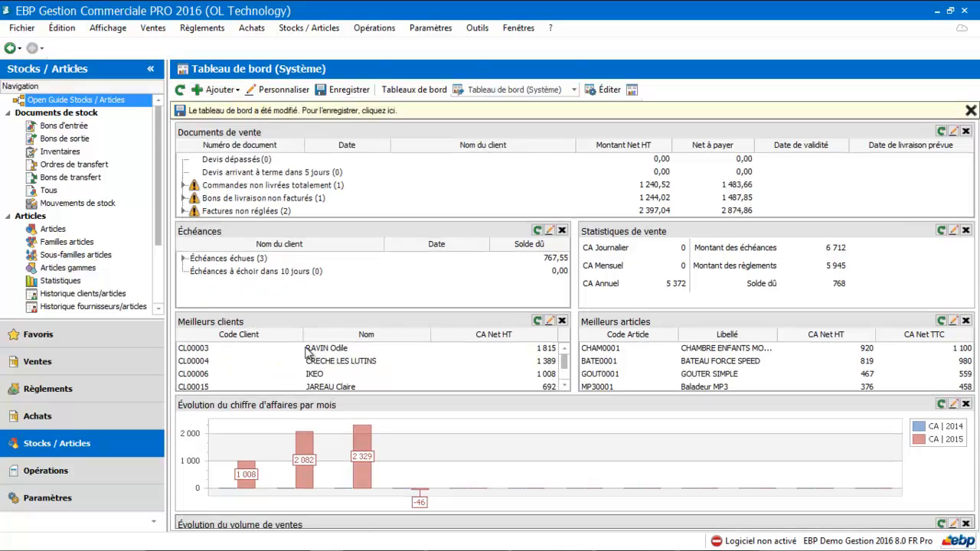
{"action": "left_click", "coordinate": [400, 110]}
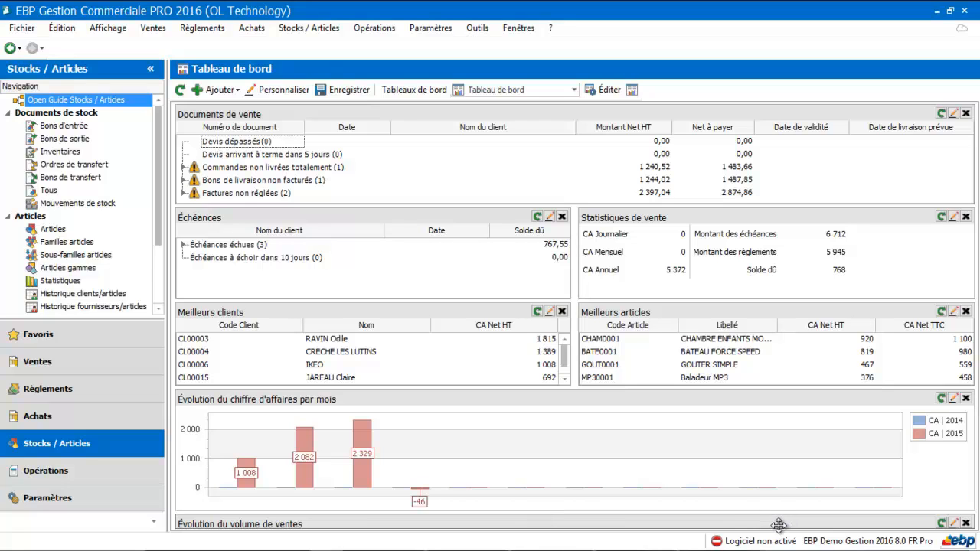
Reposition the Évolution du volume de ventes part below the monthly turnover chart and remove its duplicate beside it
{"action": "left_click_drag", "start_coordinate": [778, 526], "coordinate": [504, 480]}
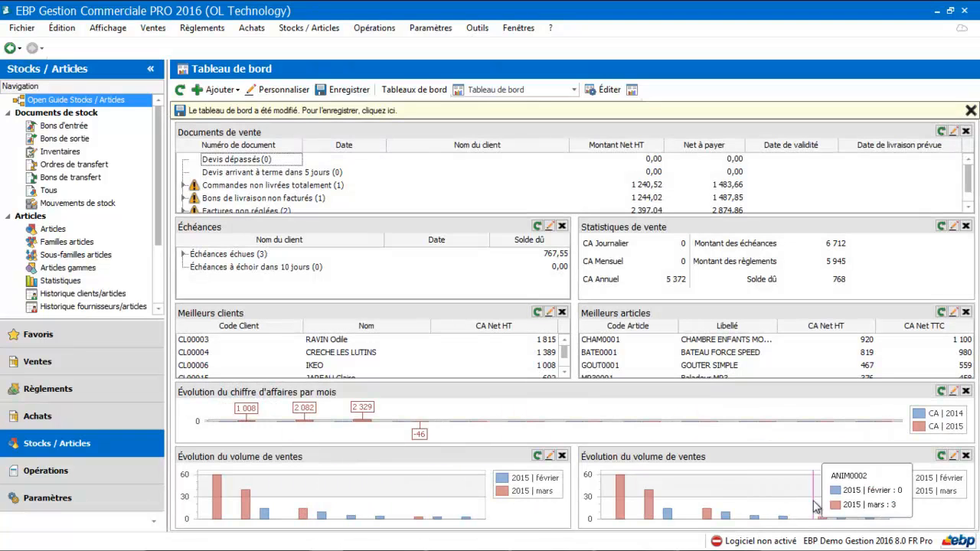
{"action": "left_click", "coordinate": [563, 456]}
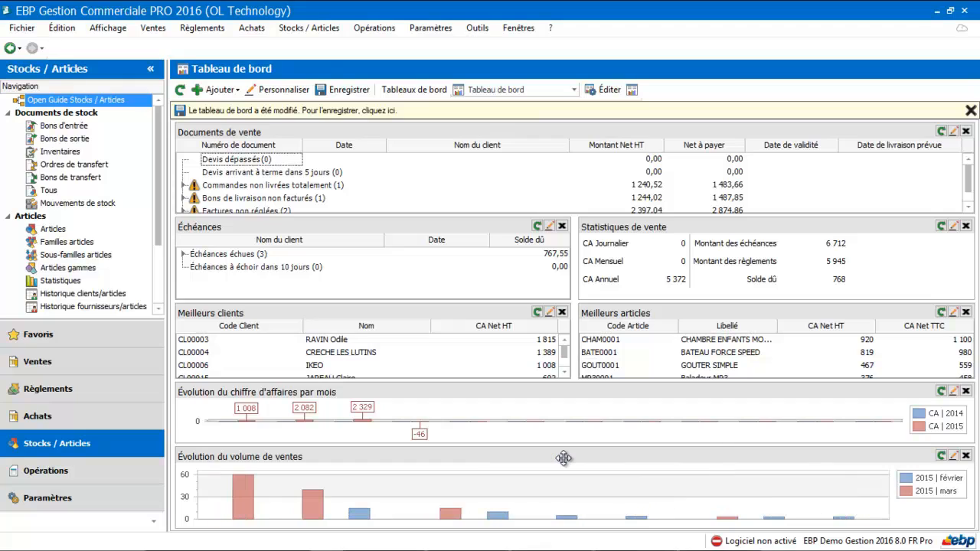